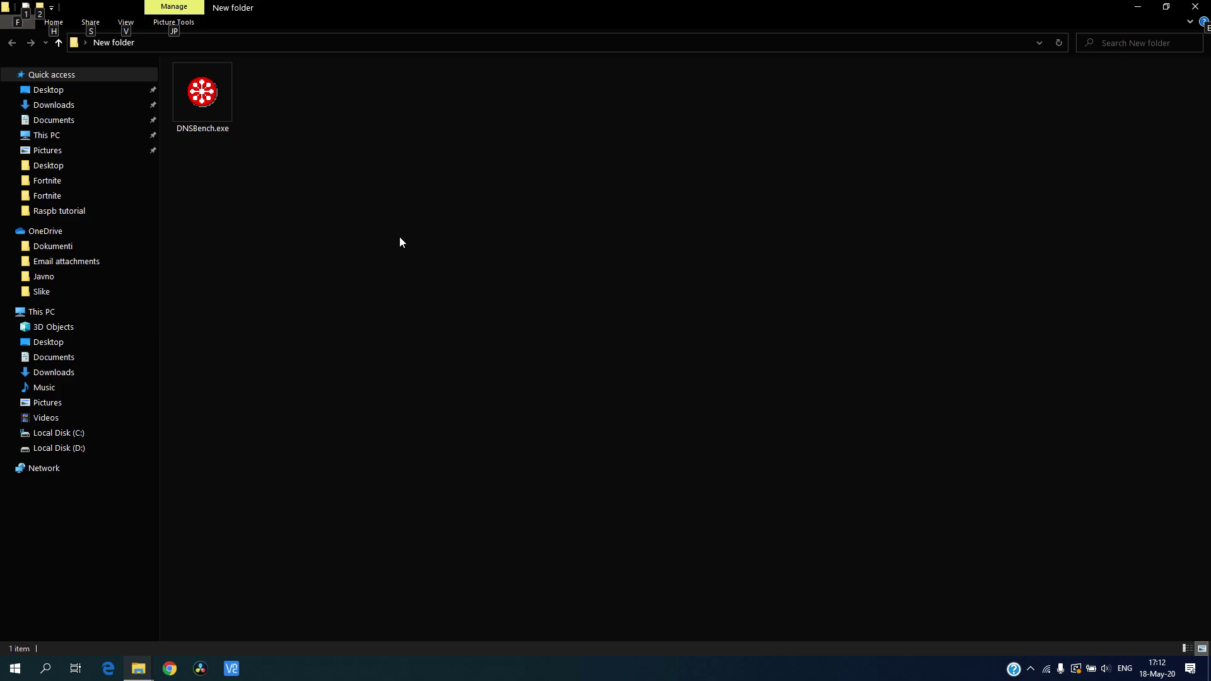
- Launch DNSBench.exe and show its Nameservers page with the full resolver list loaded
key("Escape")
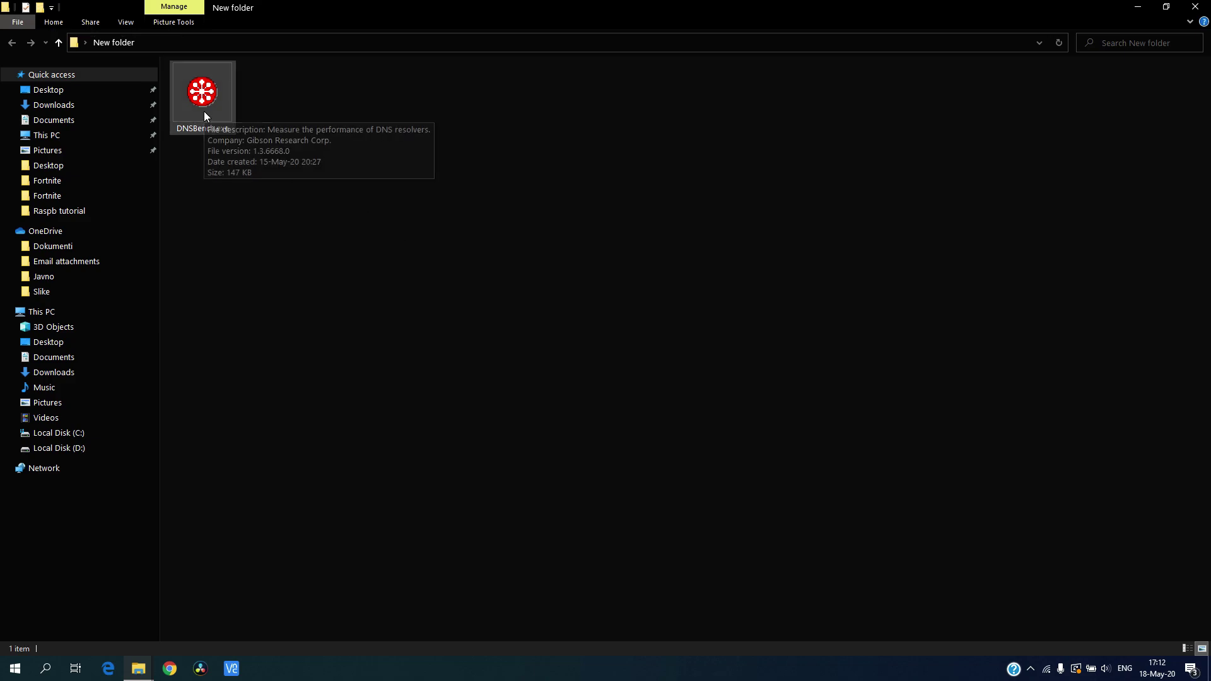
double_click(203, 111)
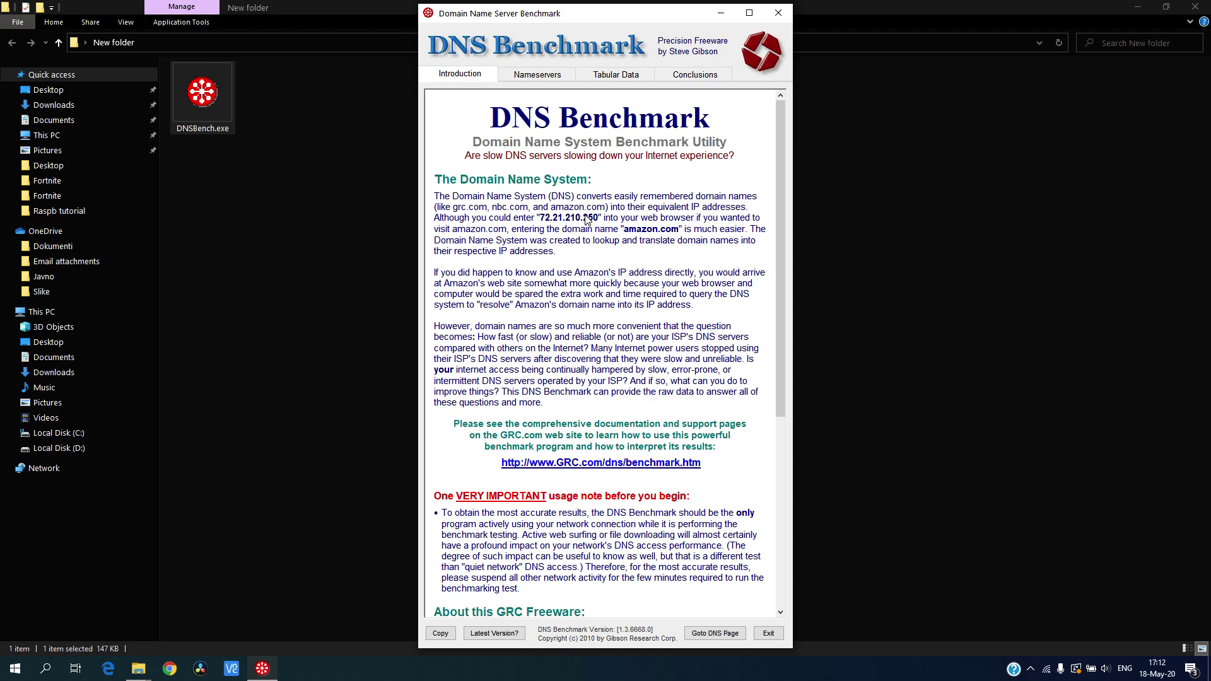
left_click(556, 74)
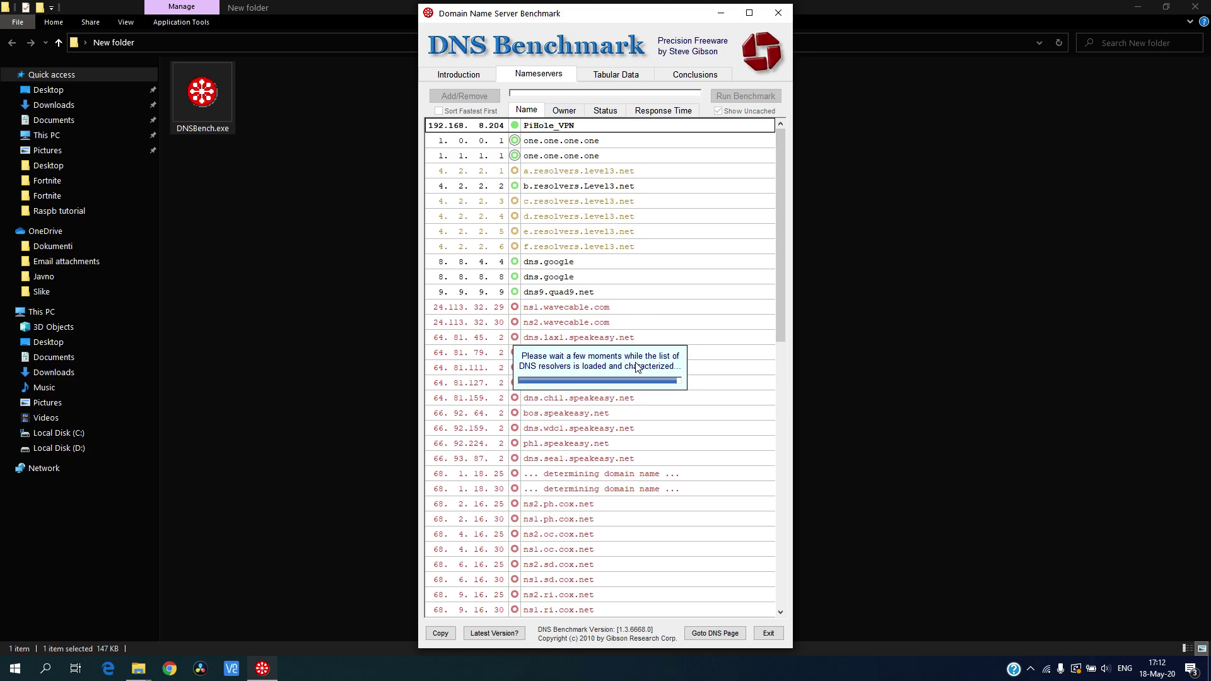
mouse_move(777, 212)
left_mouse_down()
mouse_move(776, 369)
mouse_move(796, 528)
mouse_move(773, 334)
mouse_move(779, 192)
left_mouse_up()
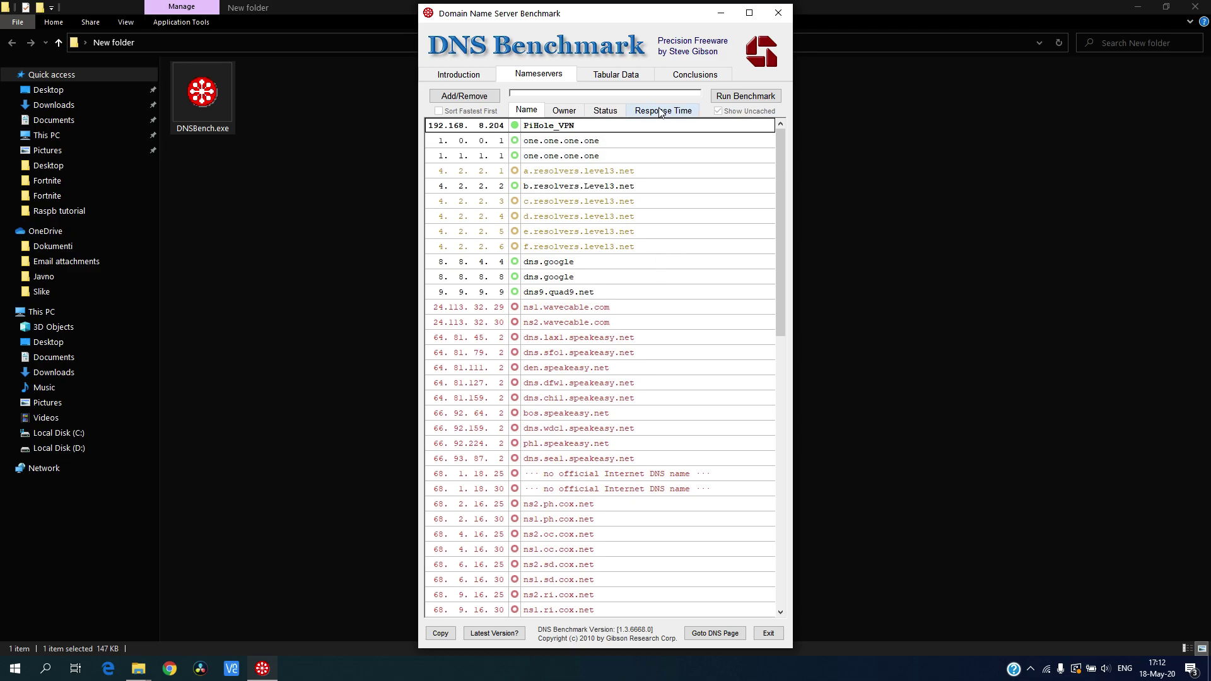
- Run the benchmark on all nameservers and stretch the window to full screen height
left_click(742, 101)
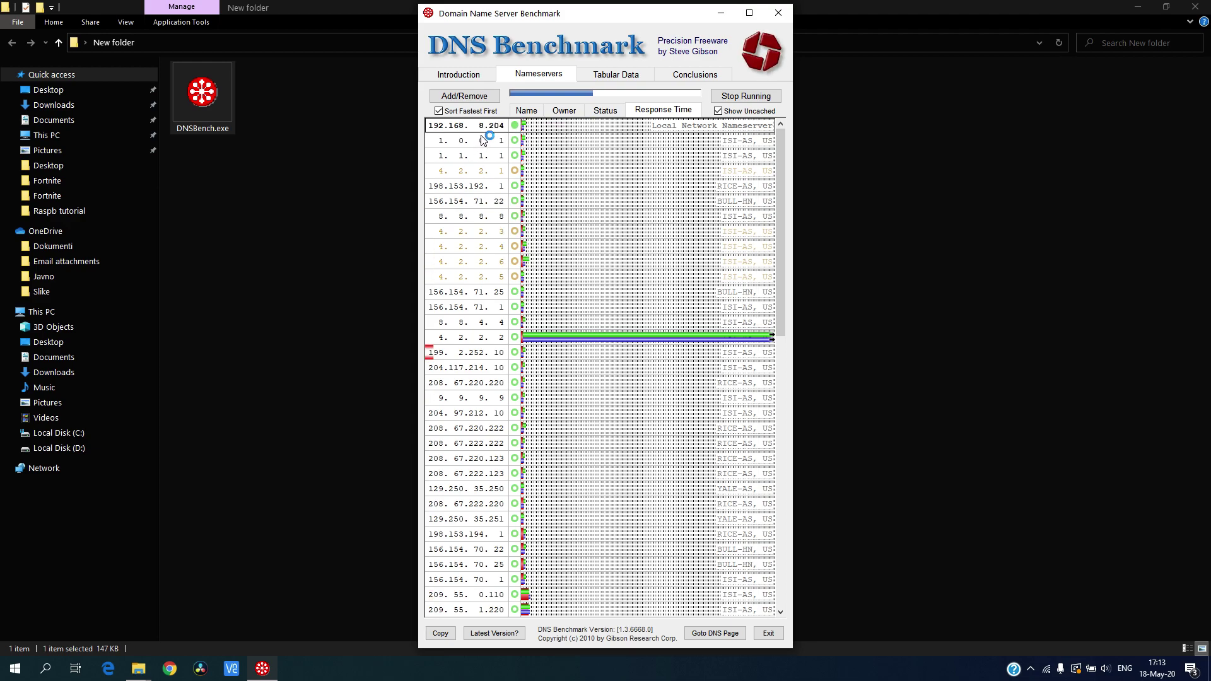
scroll(495, 312, "down", 5)
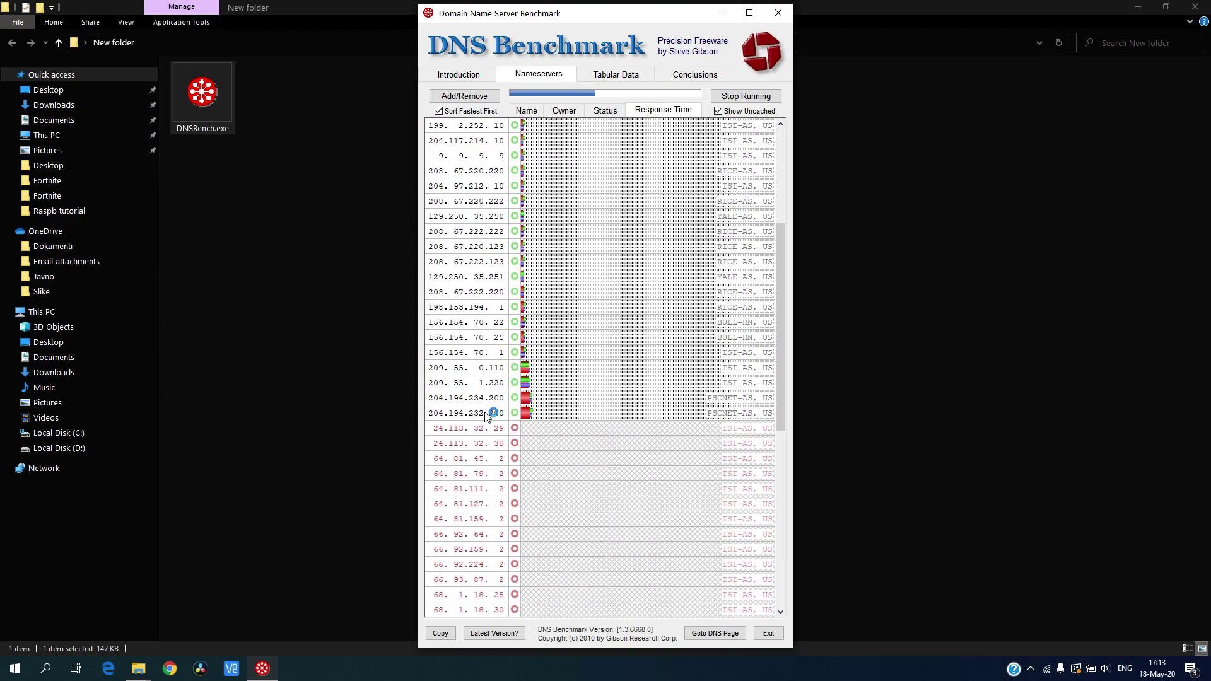
scroll(487, 418, "down", 6)
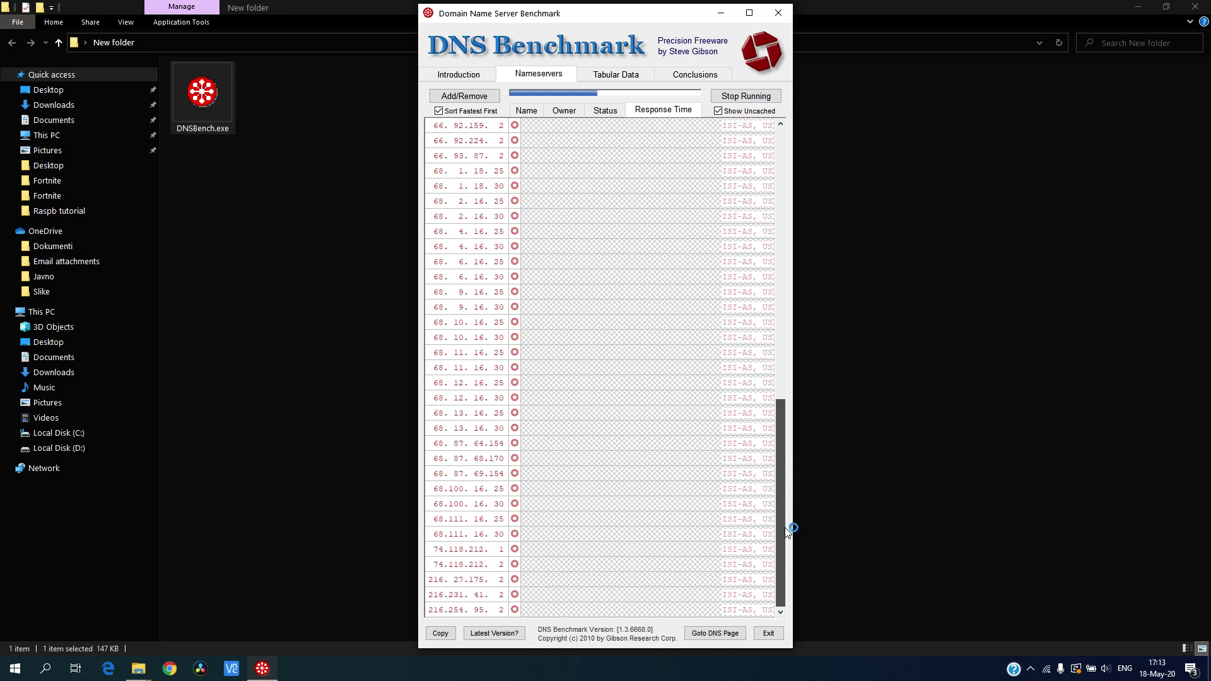
scroll(761, 440, "up", 12)
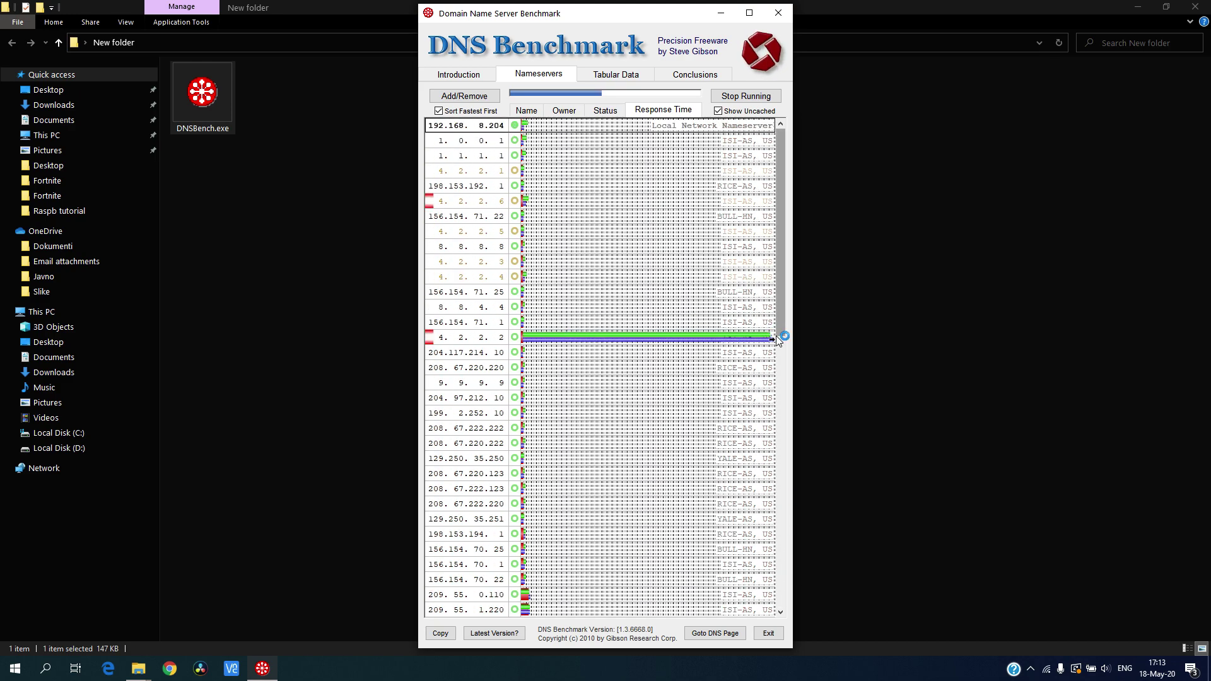
double_click(741, 4)
double_click(749, 191)
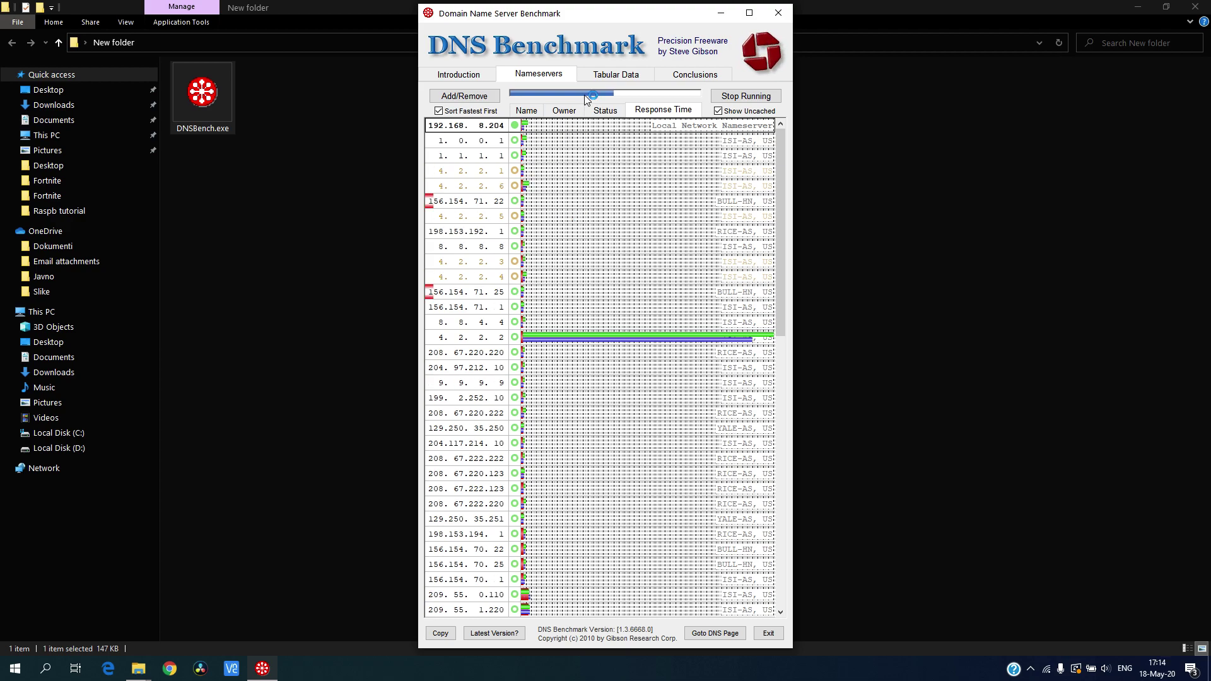
- Scroll the Tabular Data page's Min/Avg/Max timings until the final fastest-to-slowest ranking appears
left_click(622, 75)
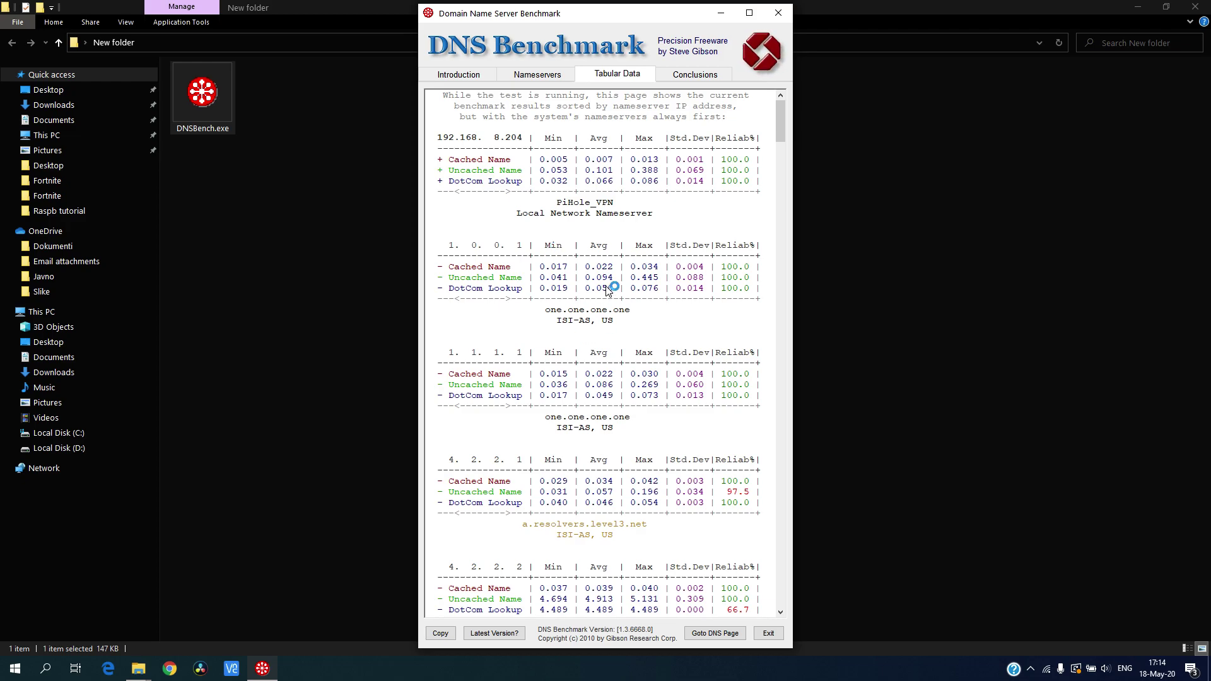
scroll(608, 290, "down", 2)
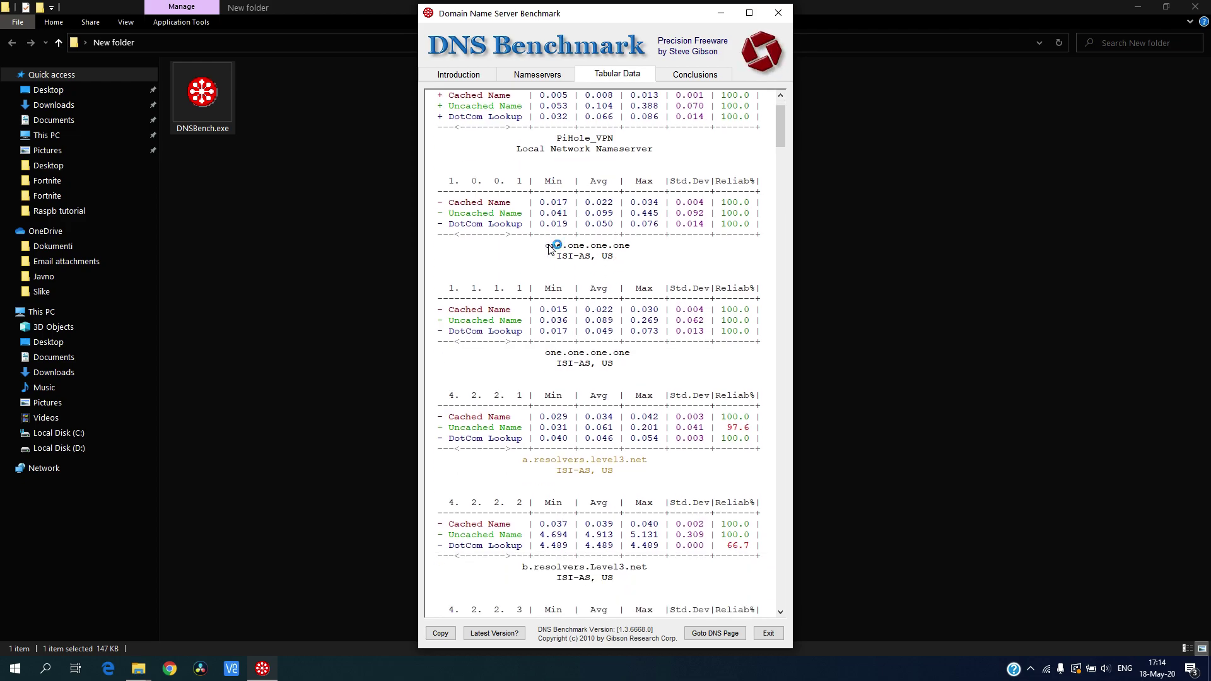
scroll(541, 217, "up", 2)
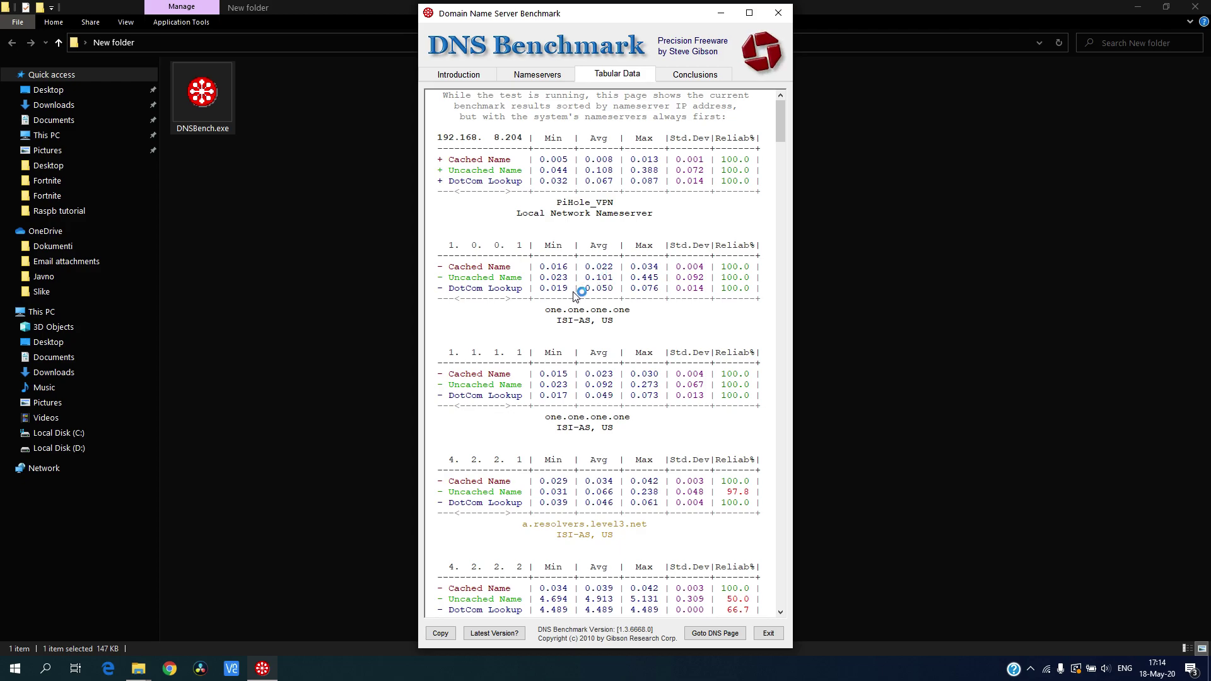
scroll(577, 293, "down", 2)
scroll(575, 295, "down", 8)
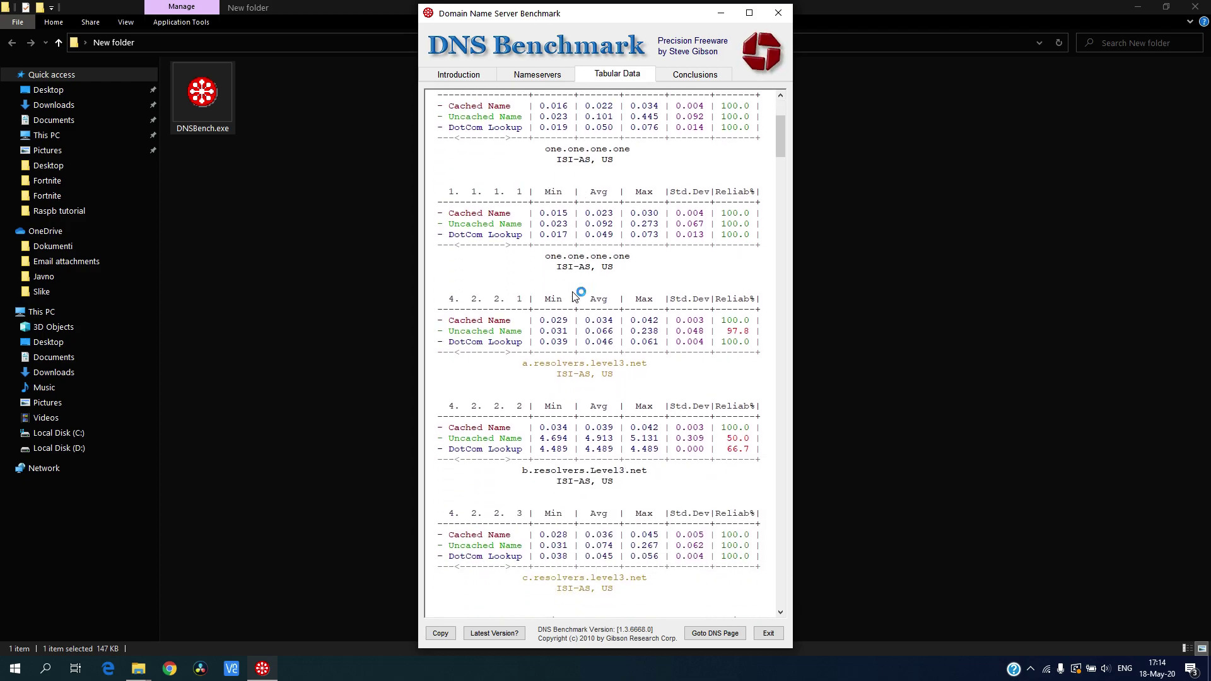
scroll(482, 228, "down", 7)
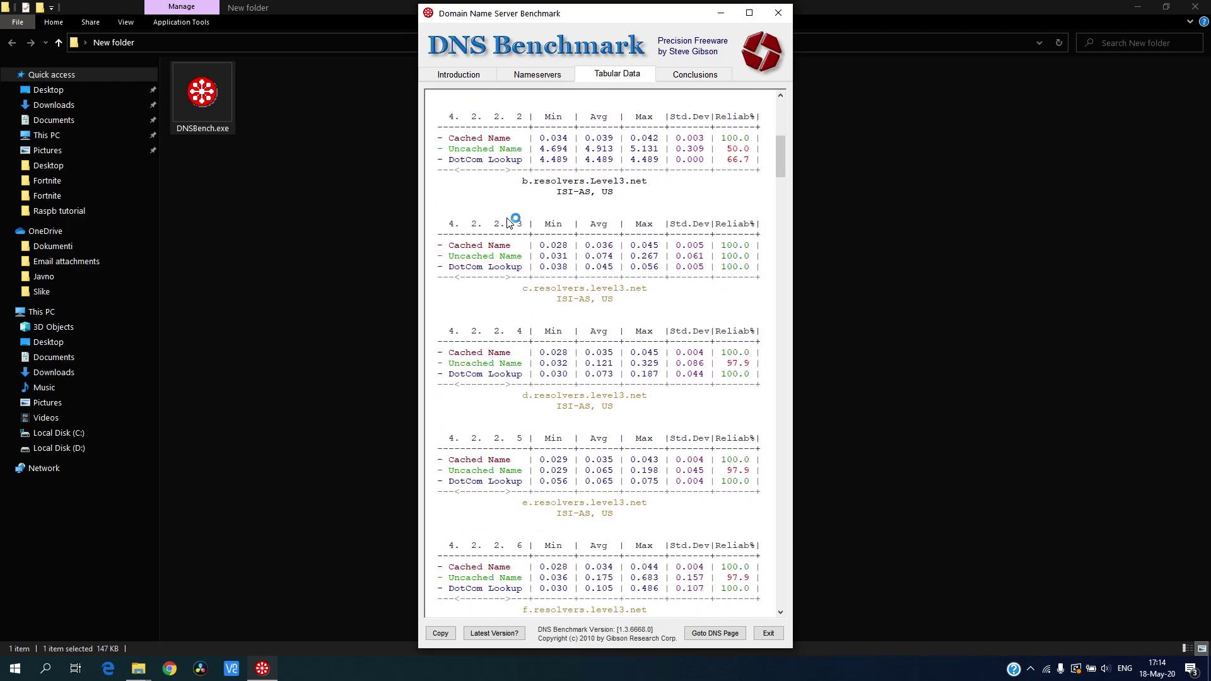
scroll(507, 327, "down", 8)
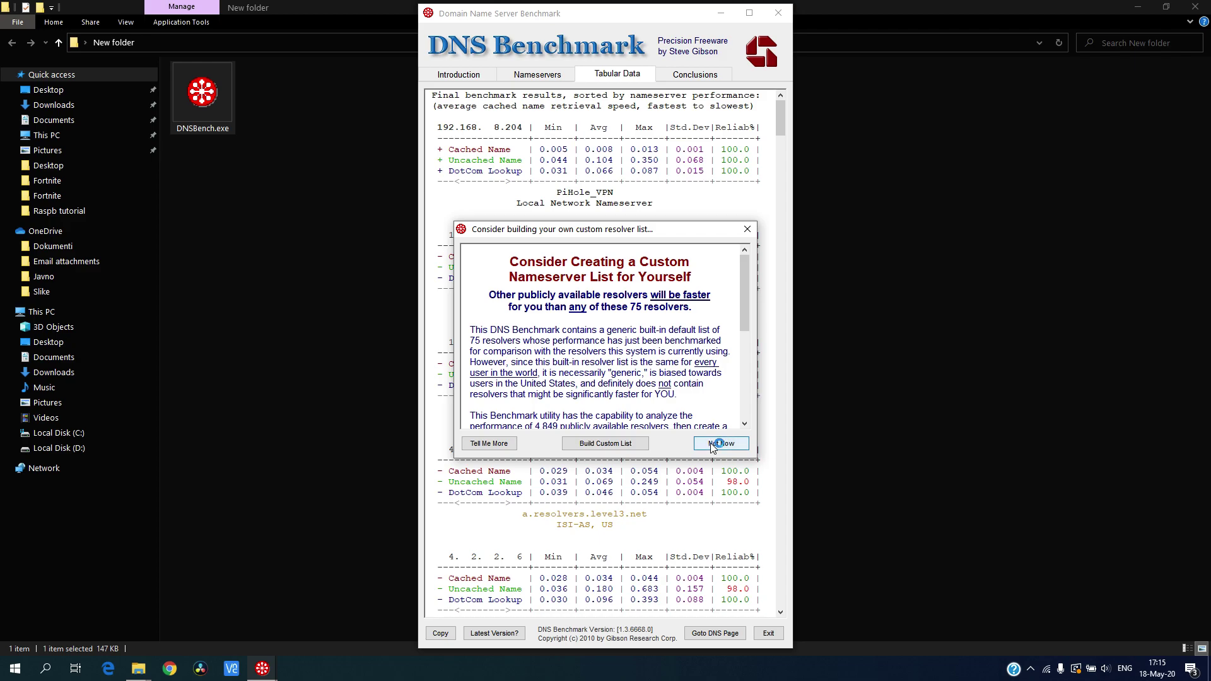
- Dismiss the custom-list suggestion and return to the ranked nameserver response-time list
left_click(712, 444)
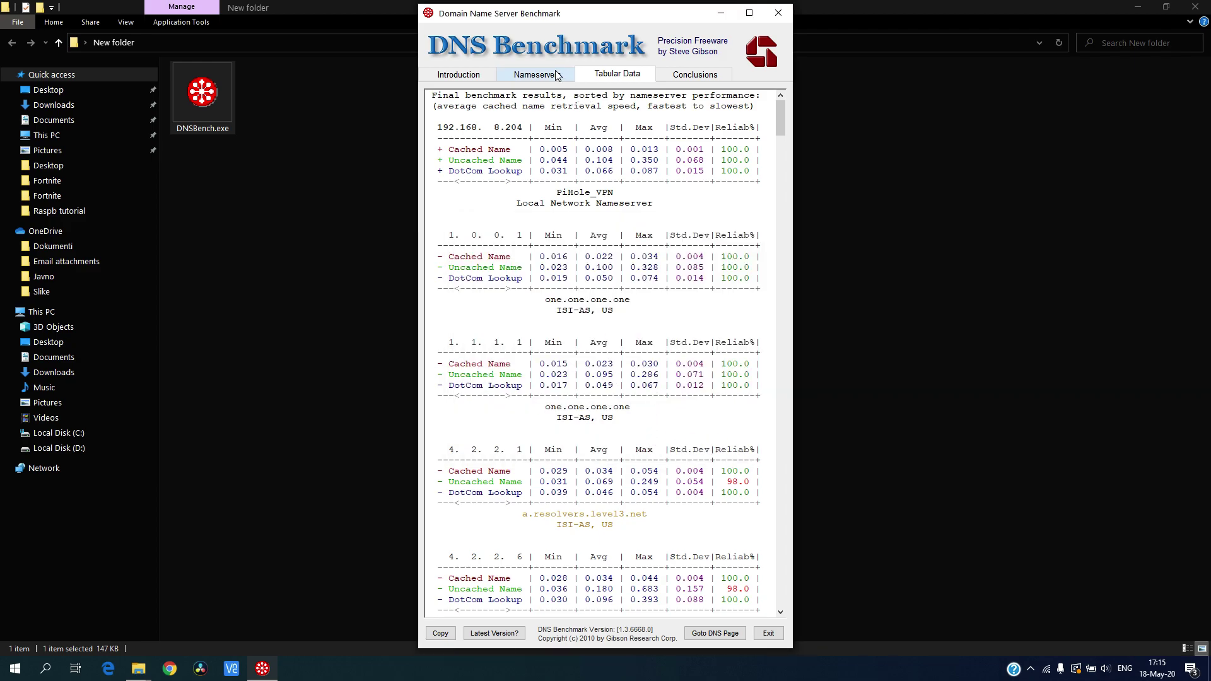
left_click(501, 74)
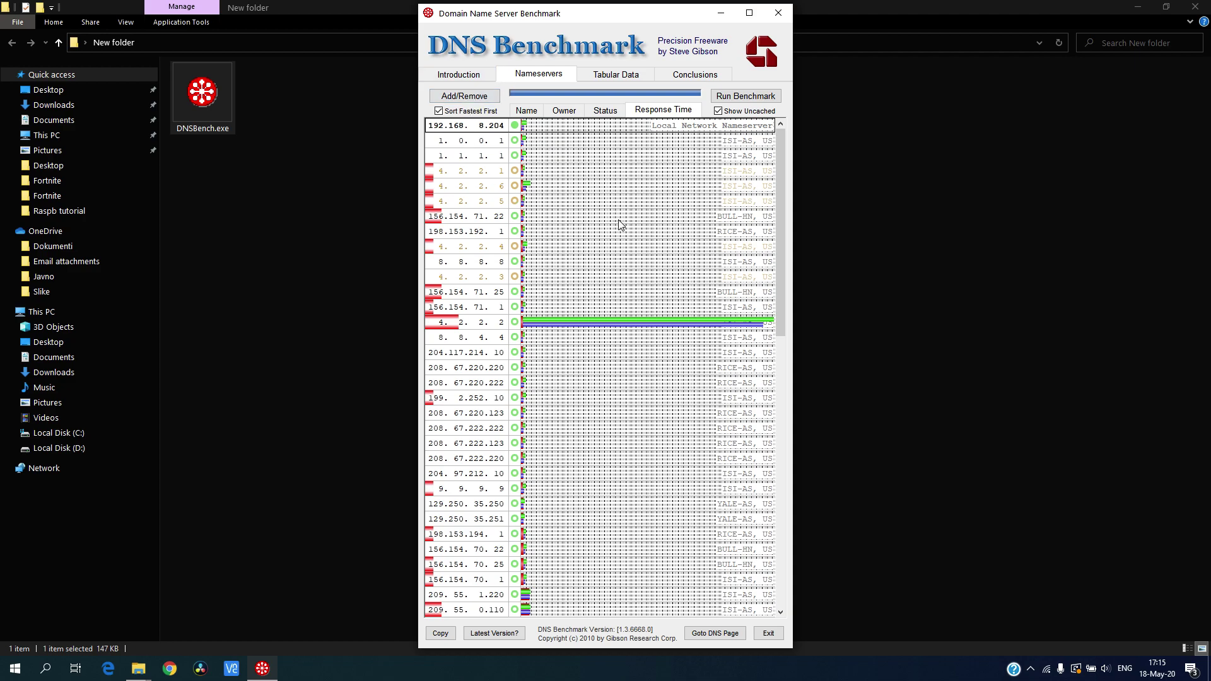
right_click(609, 188)
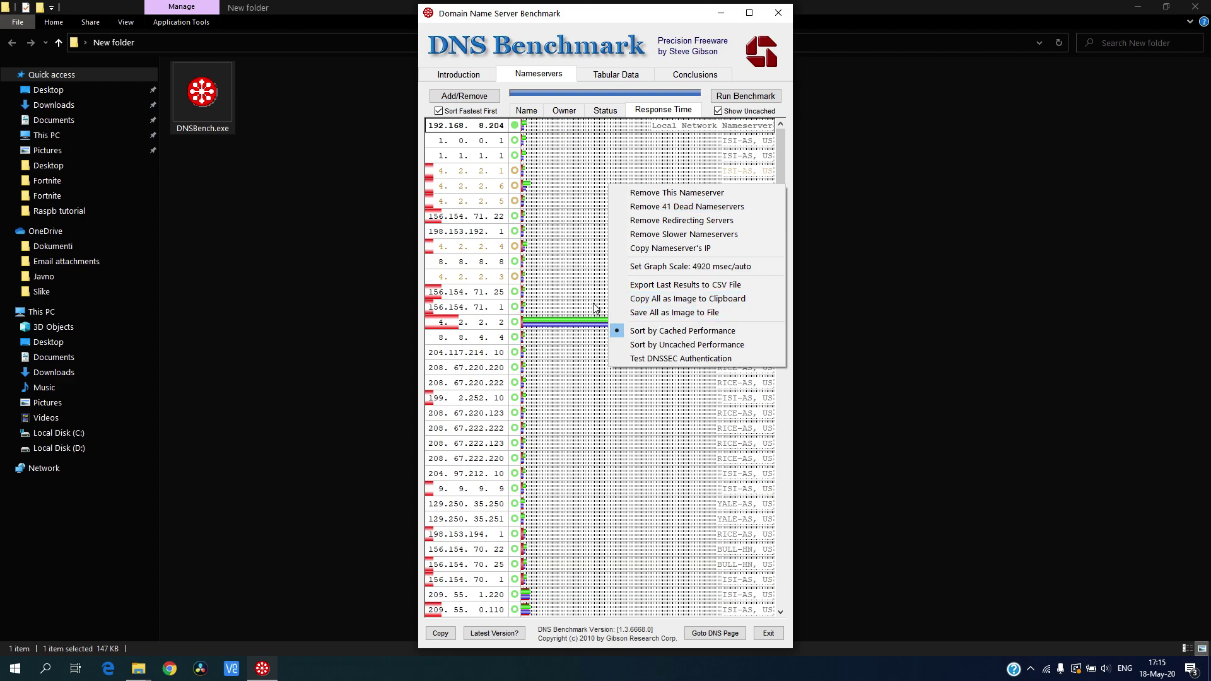
left_click(583, 278)
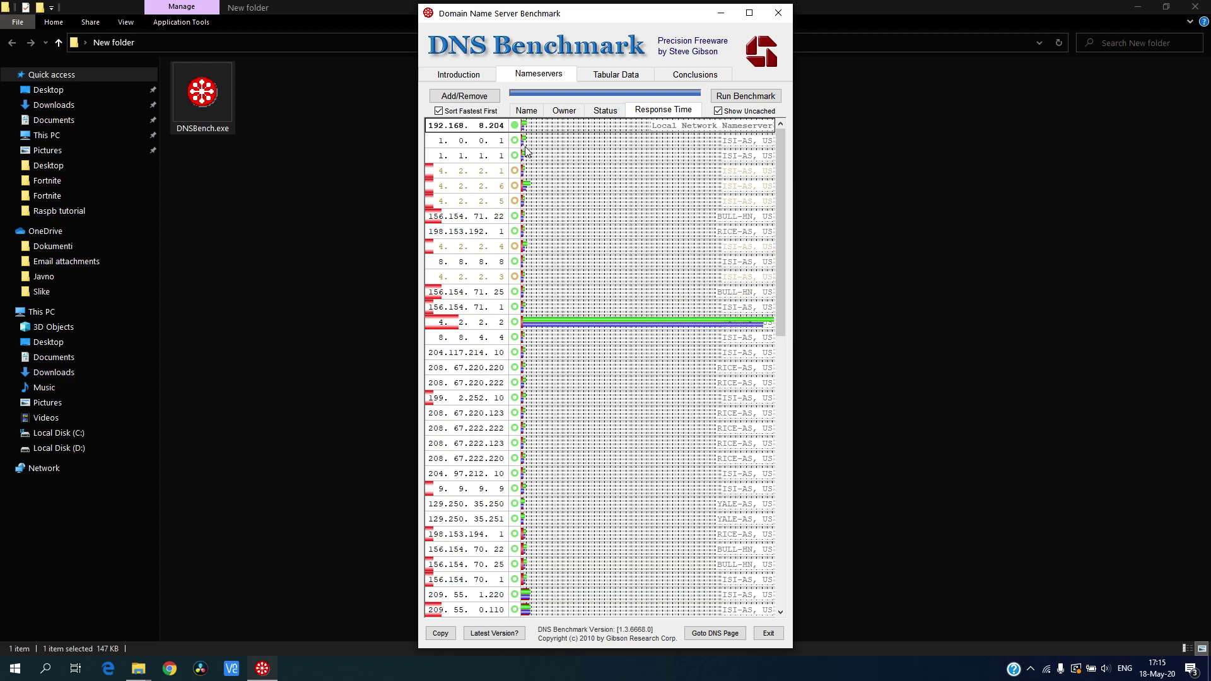
- Cycle the list display through Status and Owner to each server's DNS name
left_click(605, 110)
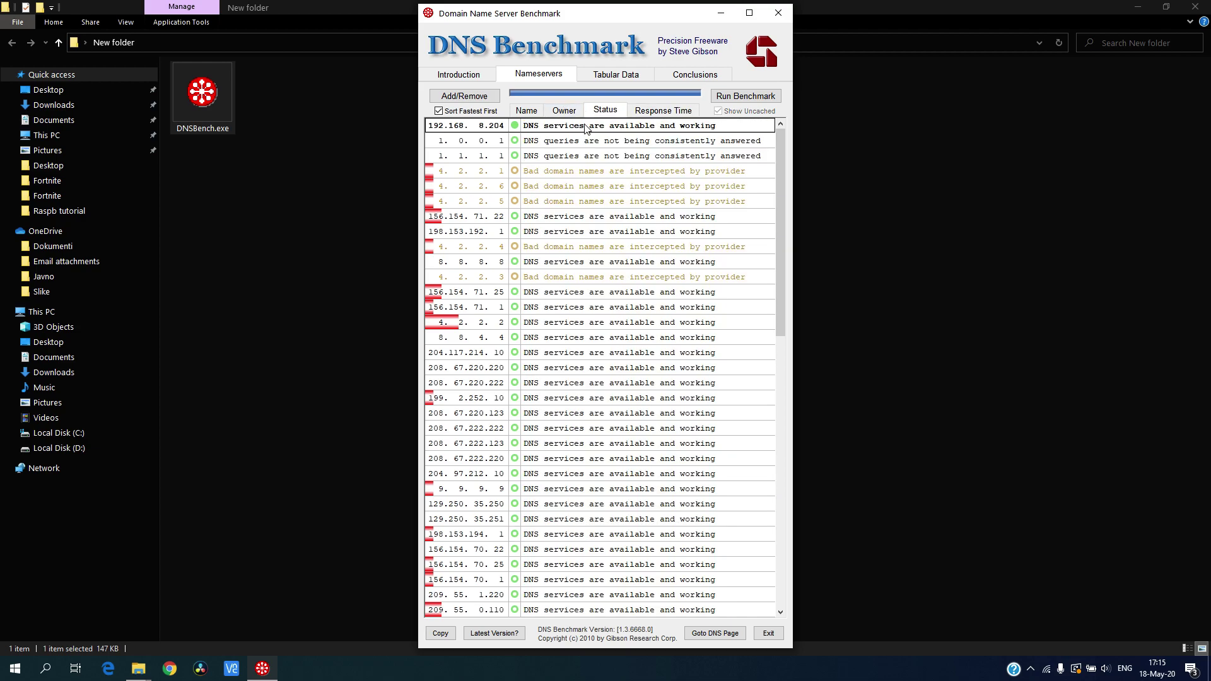
left_click(564, 110)
left_click(527, 111)
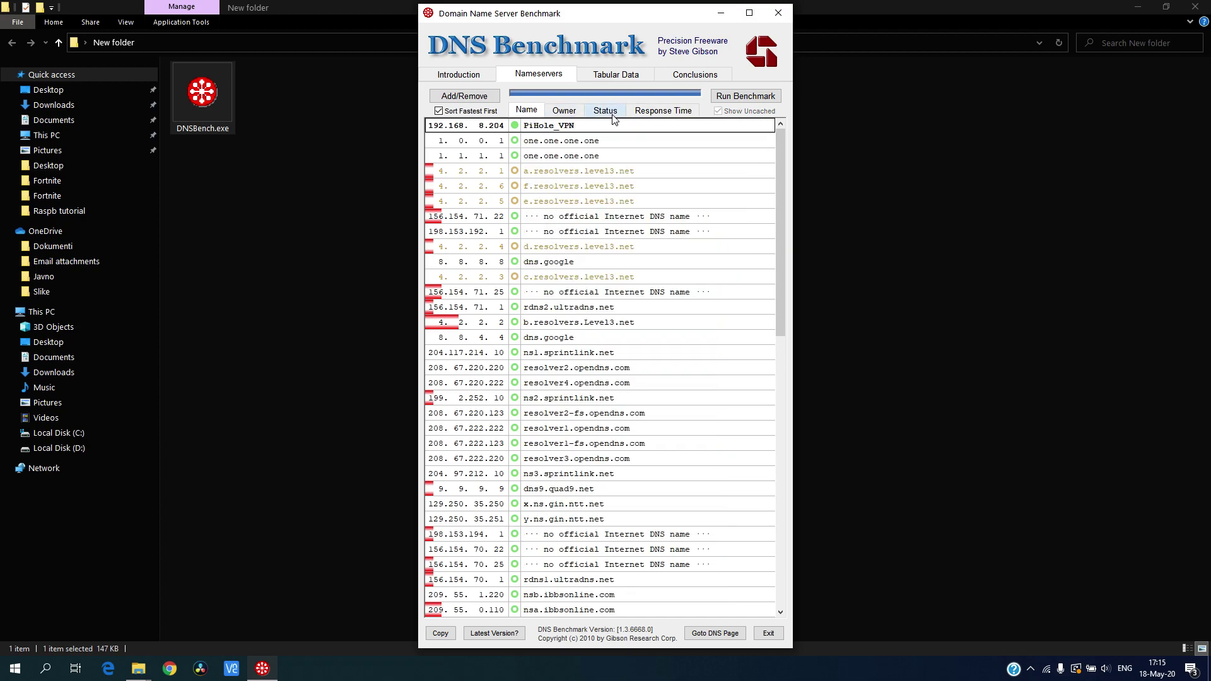
- Scroll through the Tabular Data results, with PiHole_VPN ahead of 1.0.0.1 and 1.1.1.1
left_click(616, 76)
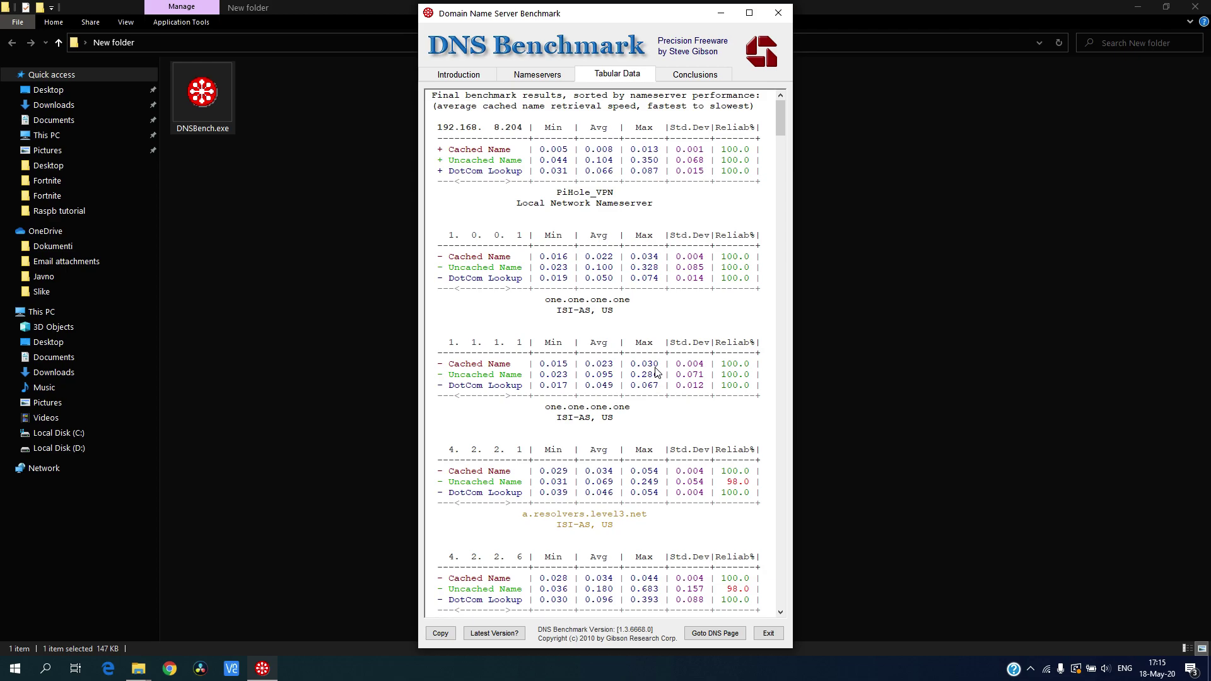
scroll(622, 360, "down", 12)
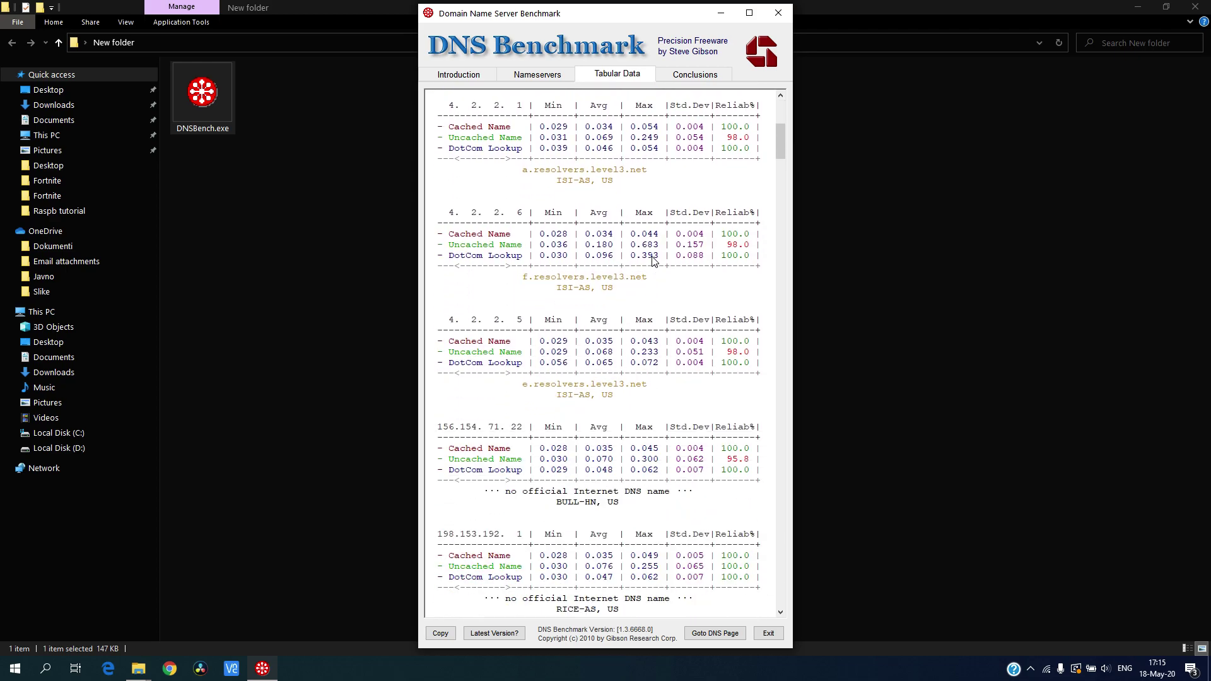
scroll(652, 259, "down", 5)
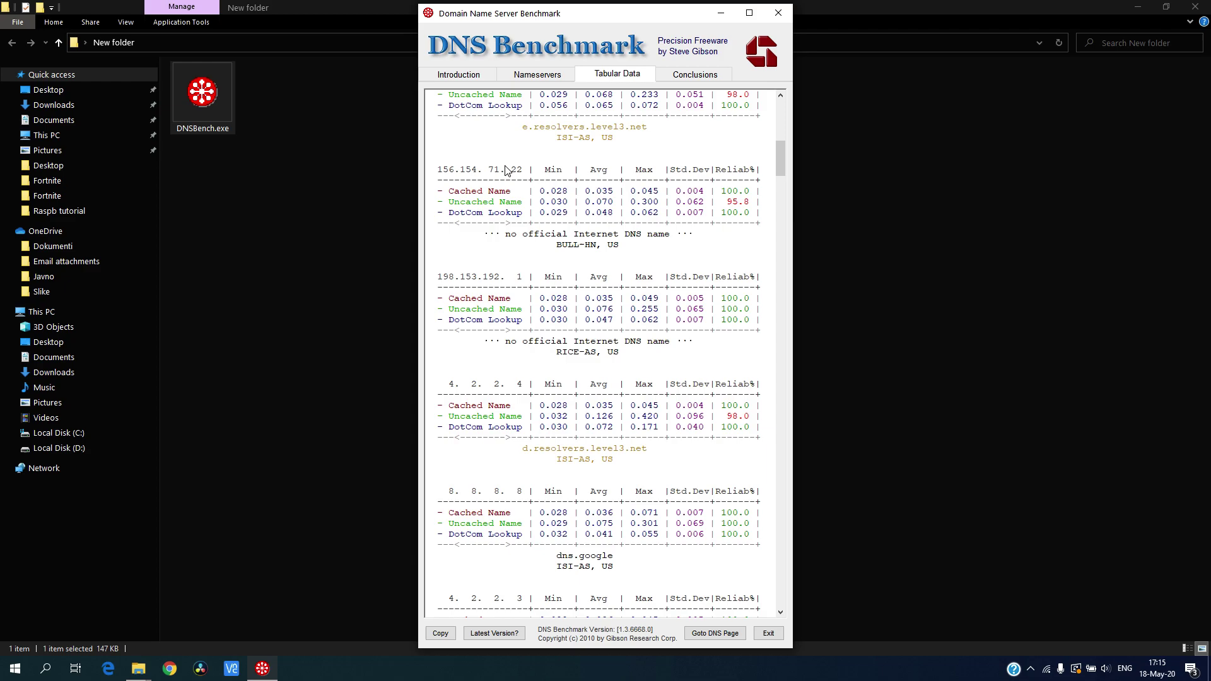
scroll(504, 272, "up", 1)
scroll(503, 271, "down", 1)
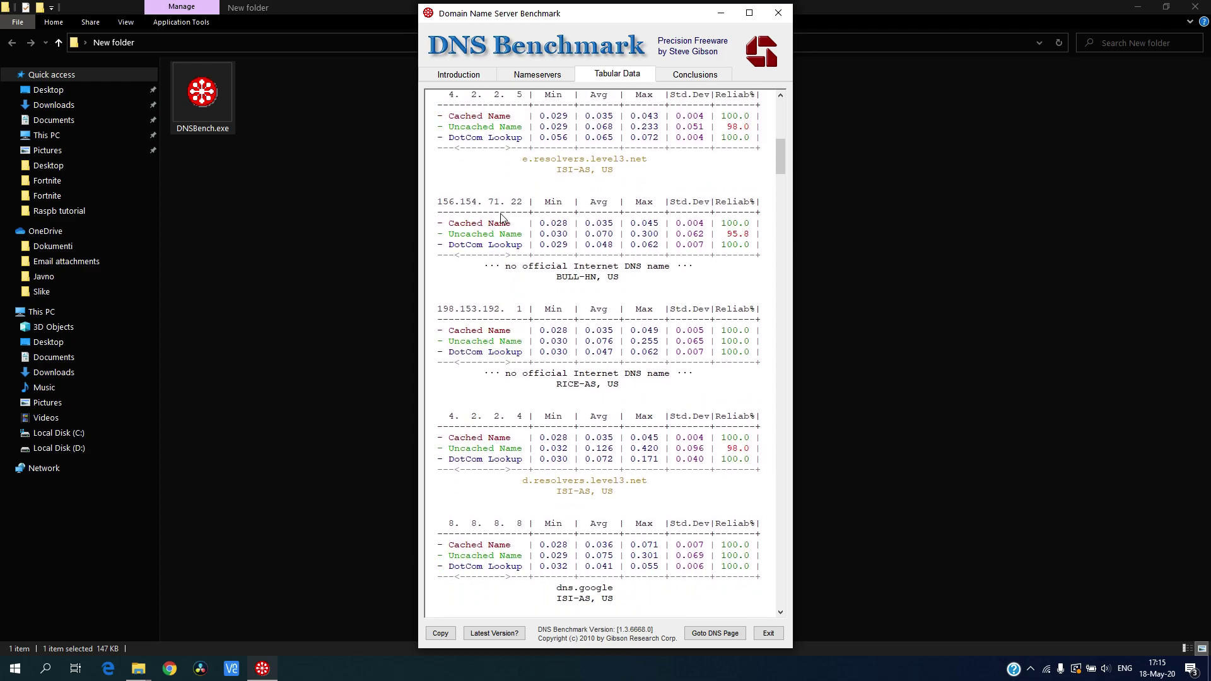
scroll(504, 344, "down", 9)
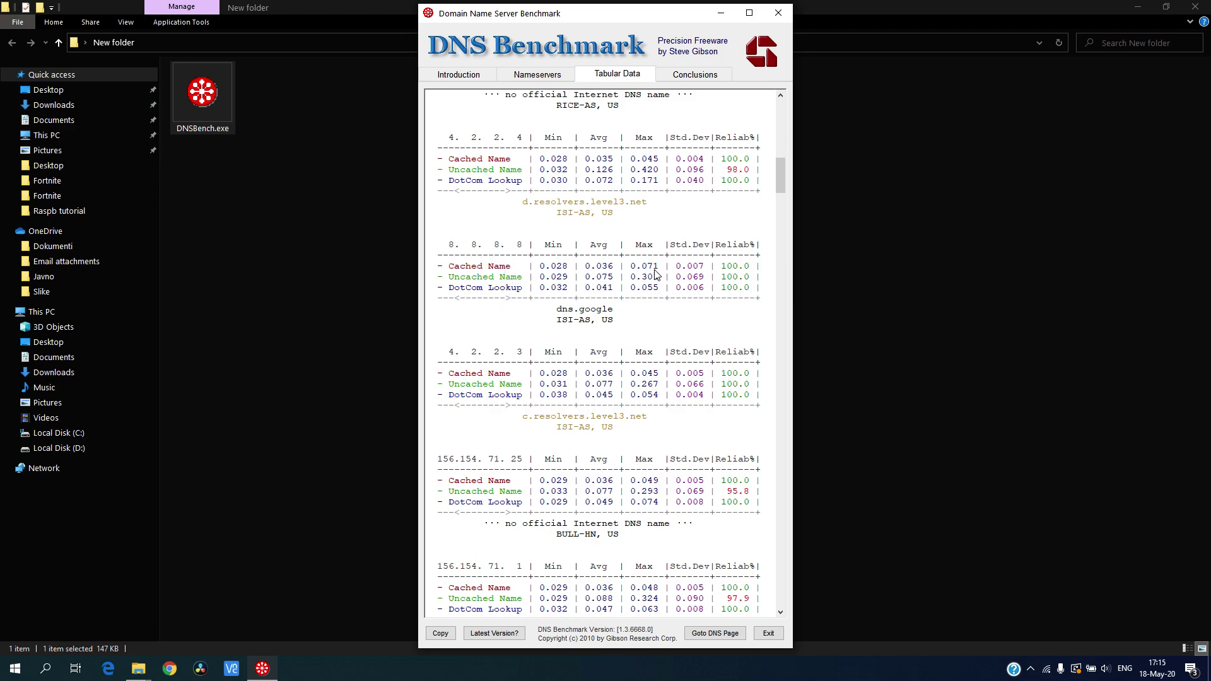
left_click_drag(779, 175, 778, 104)
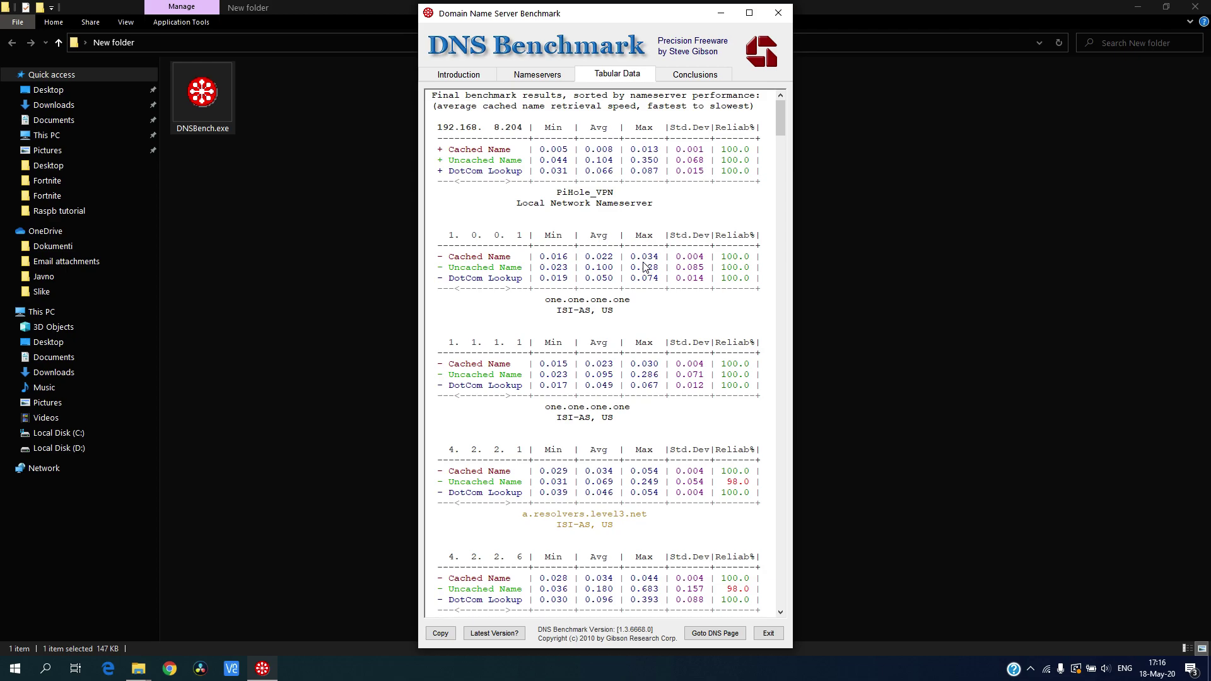
left_click_drag(780, 136, 764, 300)
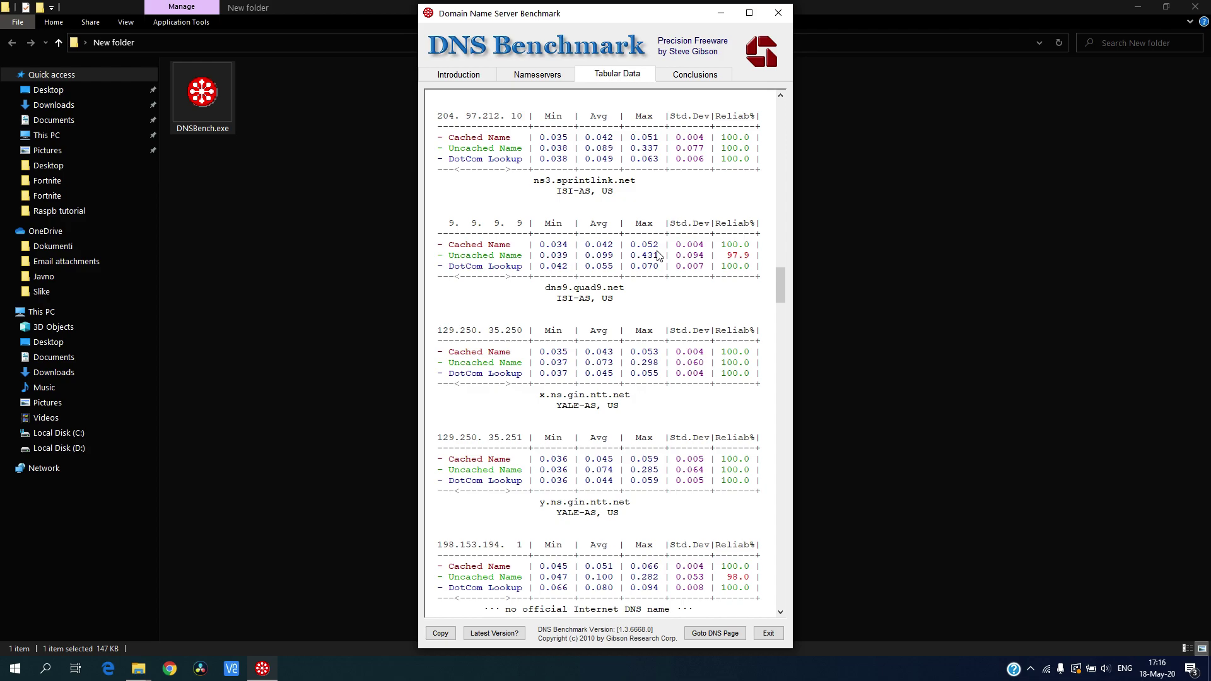
left_click_drag(779, 268, 783, 100)
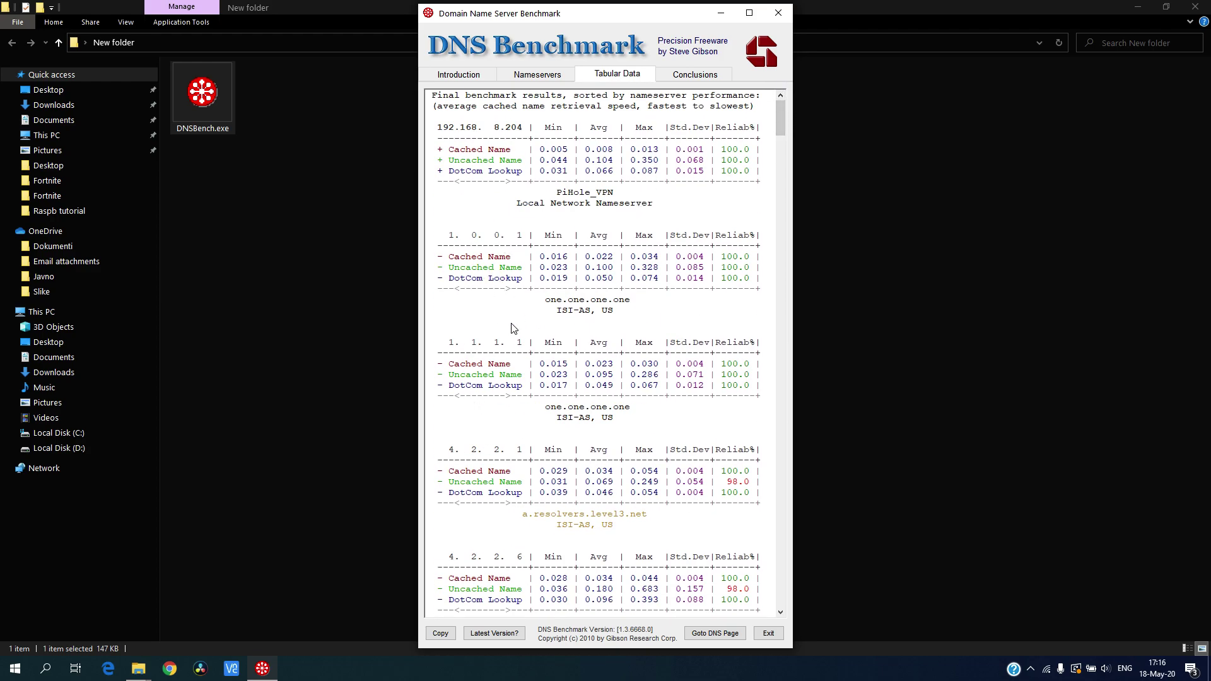
- Read the Conclusions page, including the single-local-nameserver warning and its 100% reliability
left_click(688, 78)
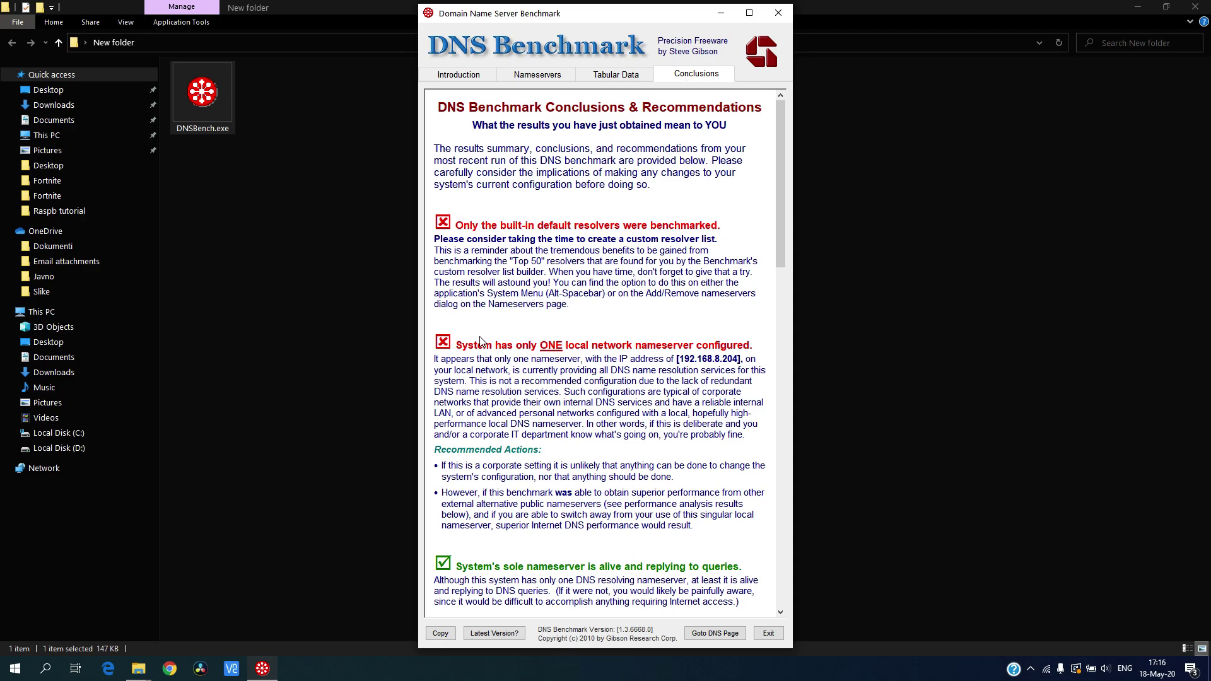
scroll(534, 241, "down", 1)
scroll(534, 241, "up", 1)
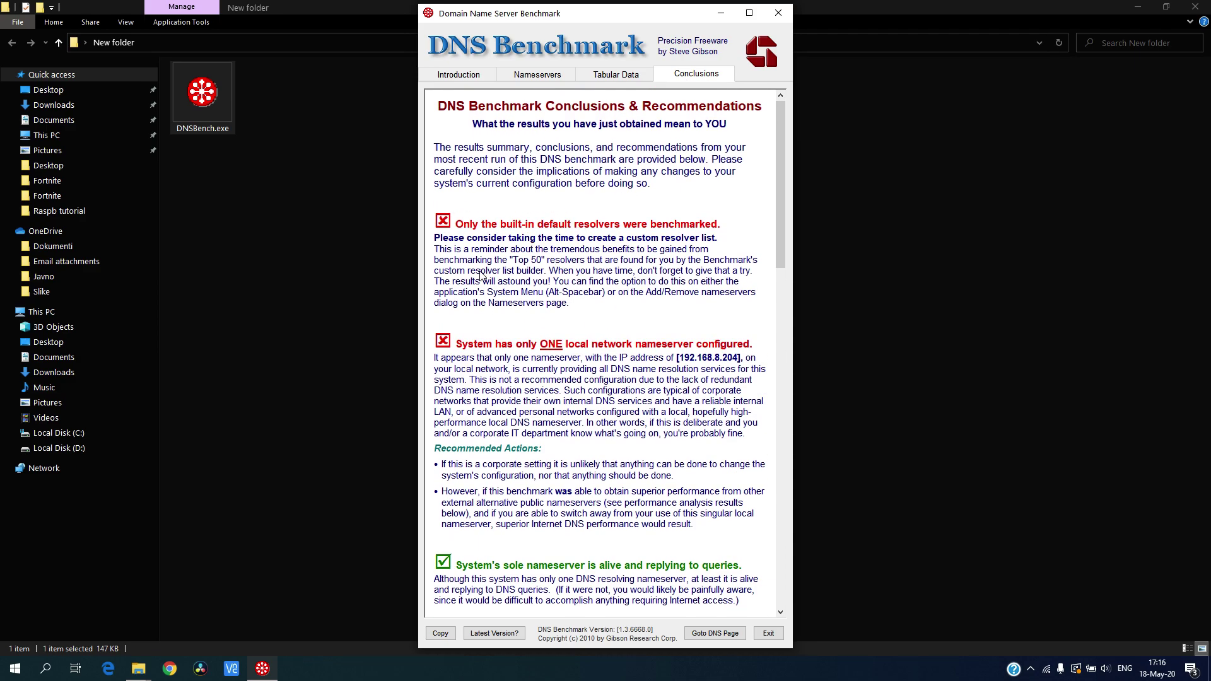
scroll(596, 311, "down", 3)
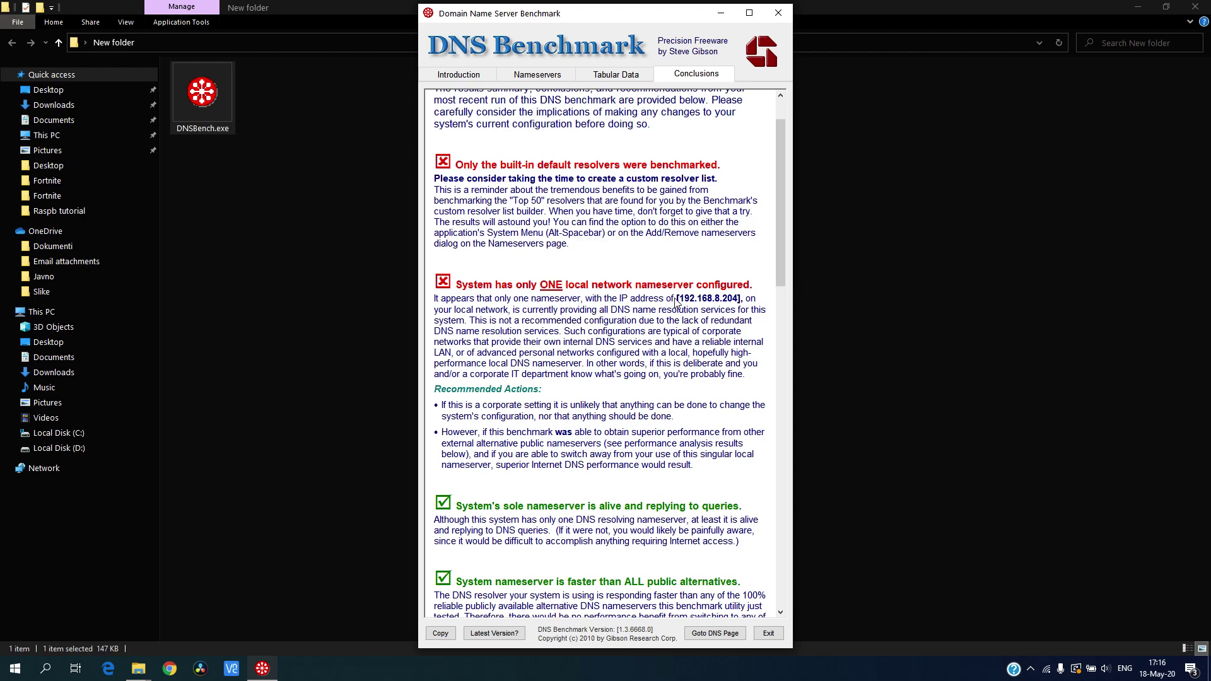
scroll(597, 298, "down", 6)
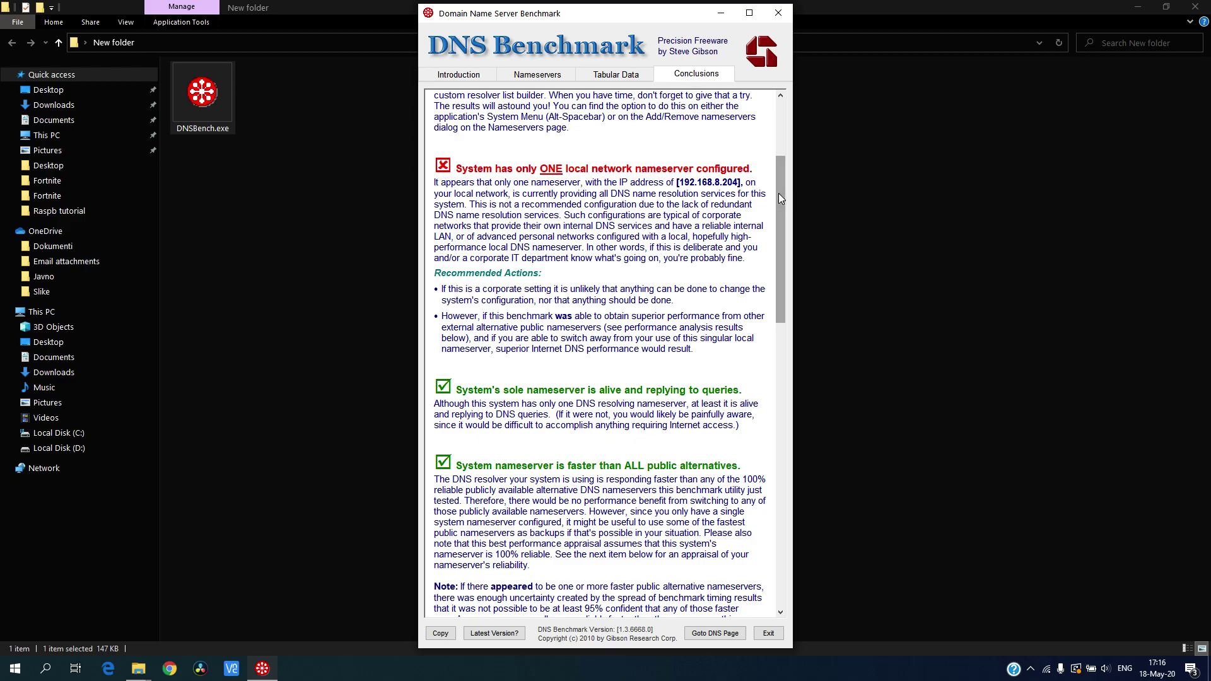
left_click_drag(778, 193, 757, 352)
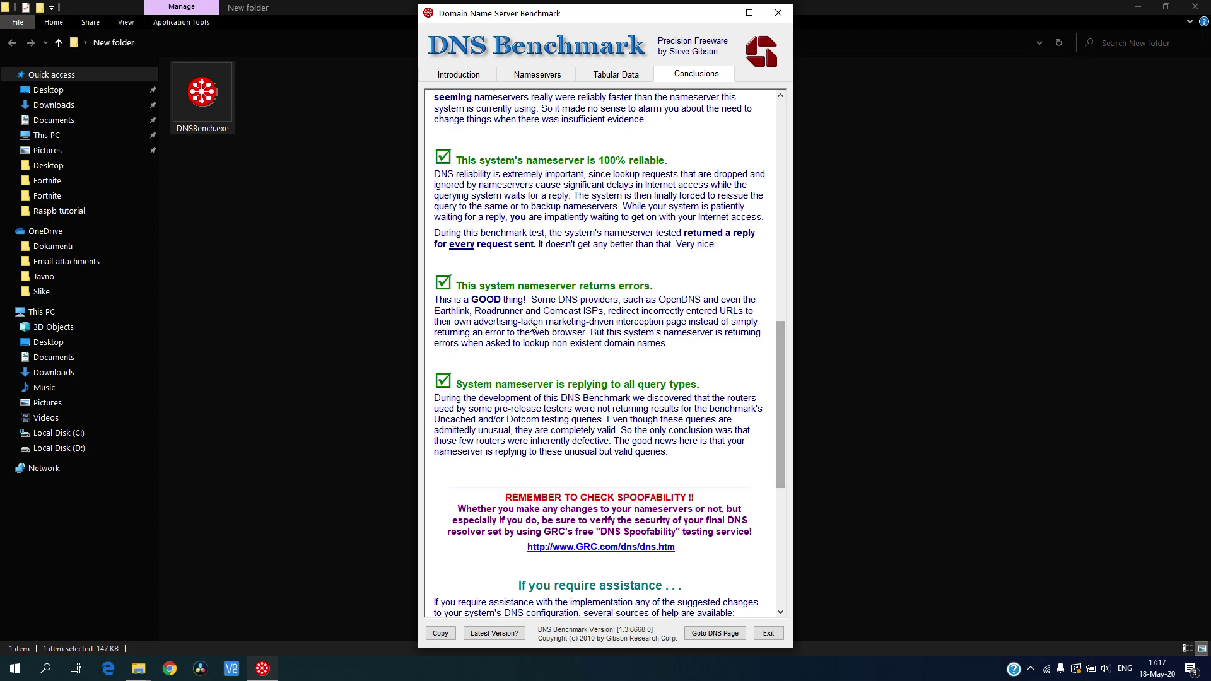
left_click_drag(782, 370, 777, 149)
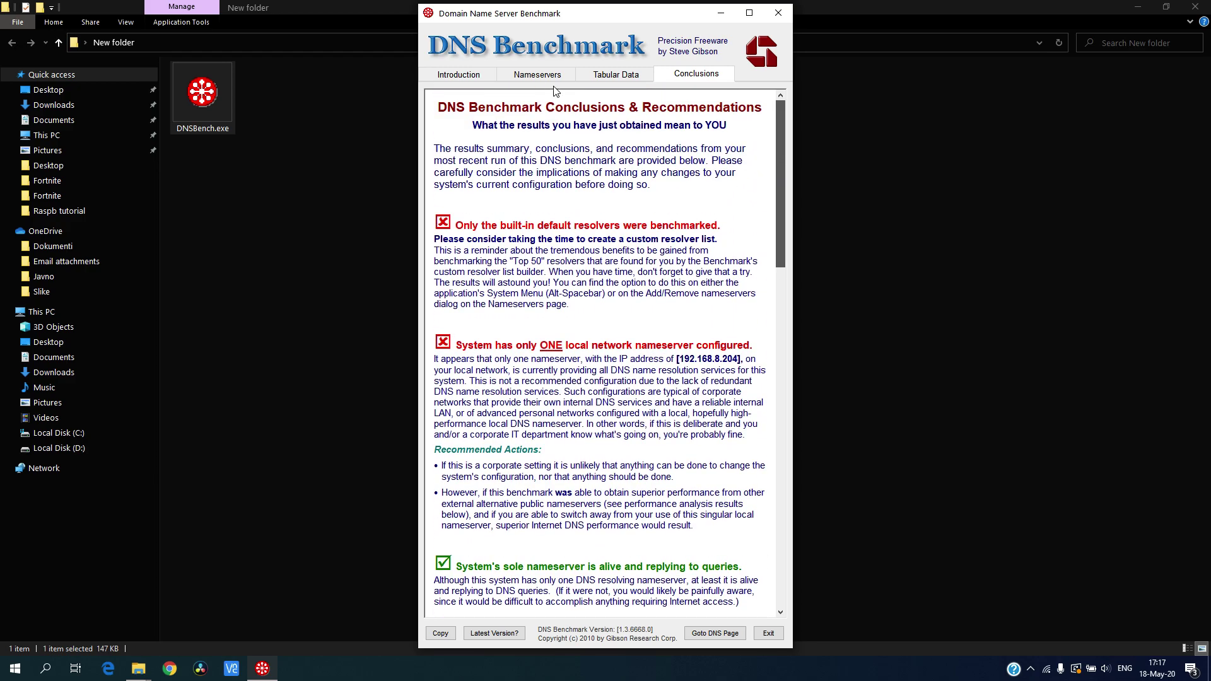
- Check the Introduction page, then return to the hostname-ranked list with PiHole_VPN on top
left_click(615, 73)
left_click(529, 74)
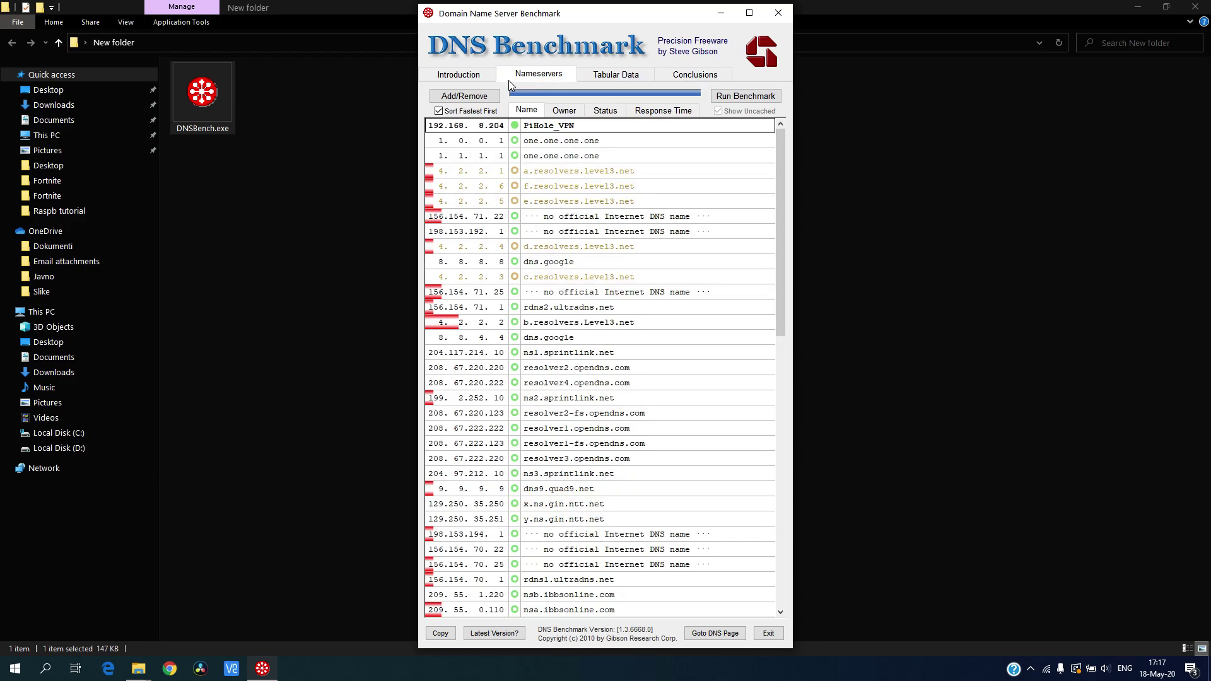
left_click(475, 76)
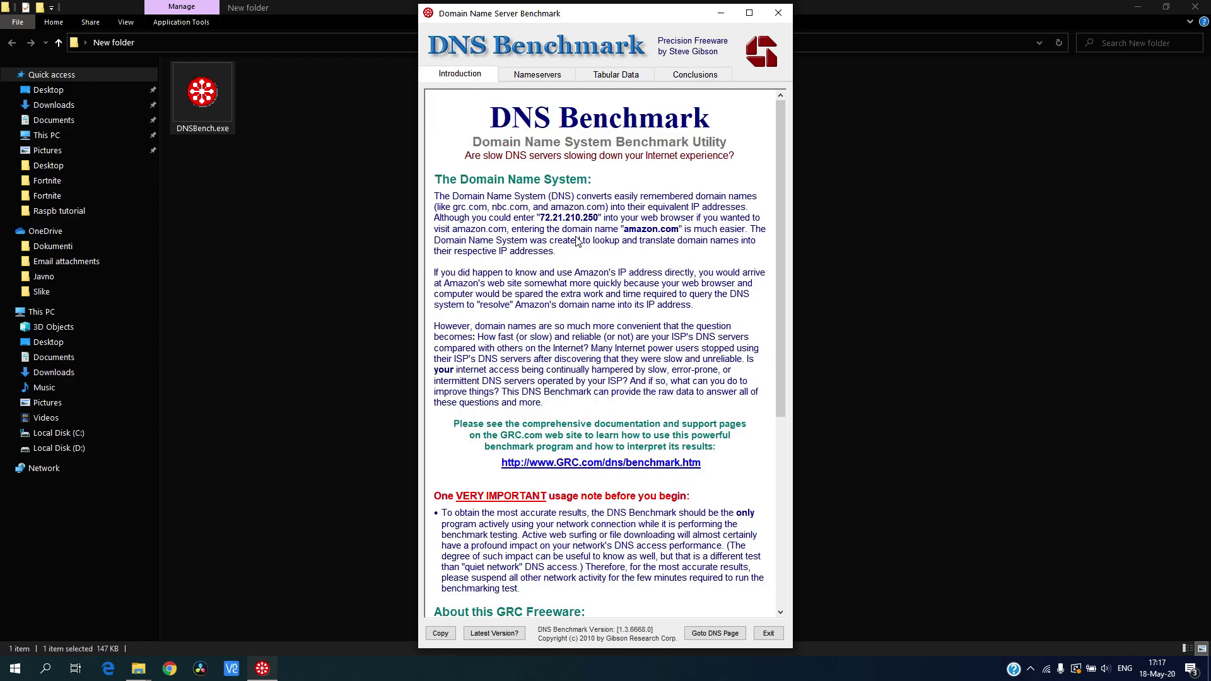
left_click(553, 77)
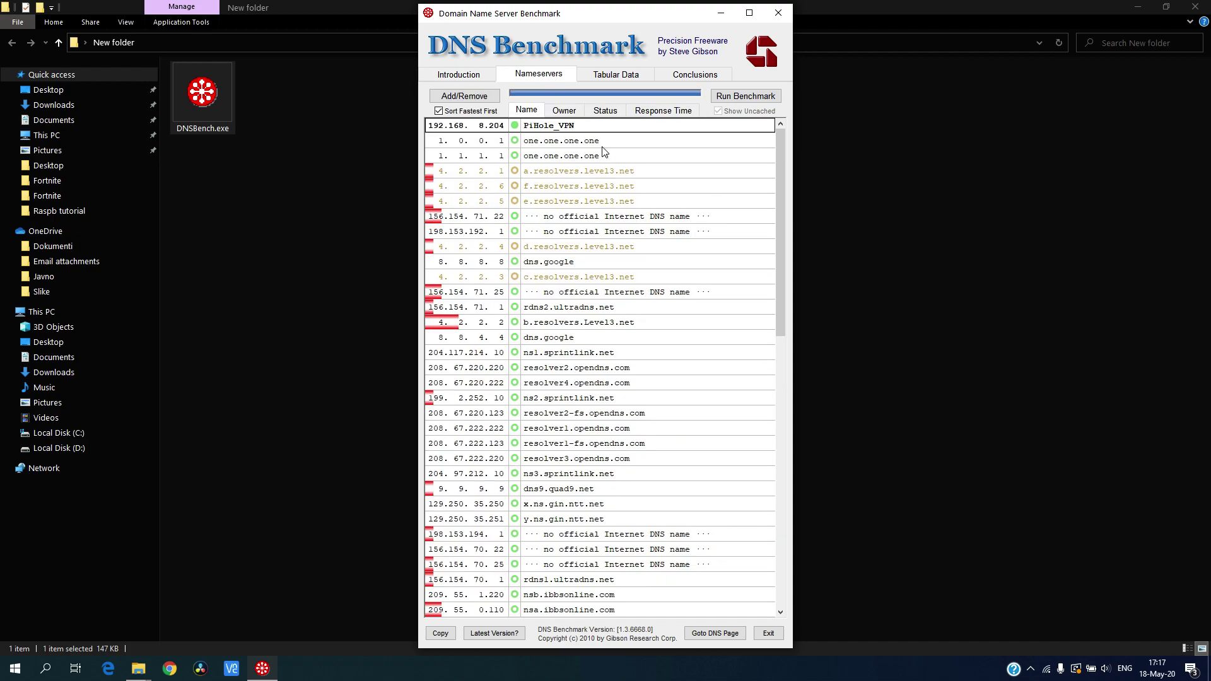